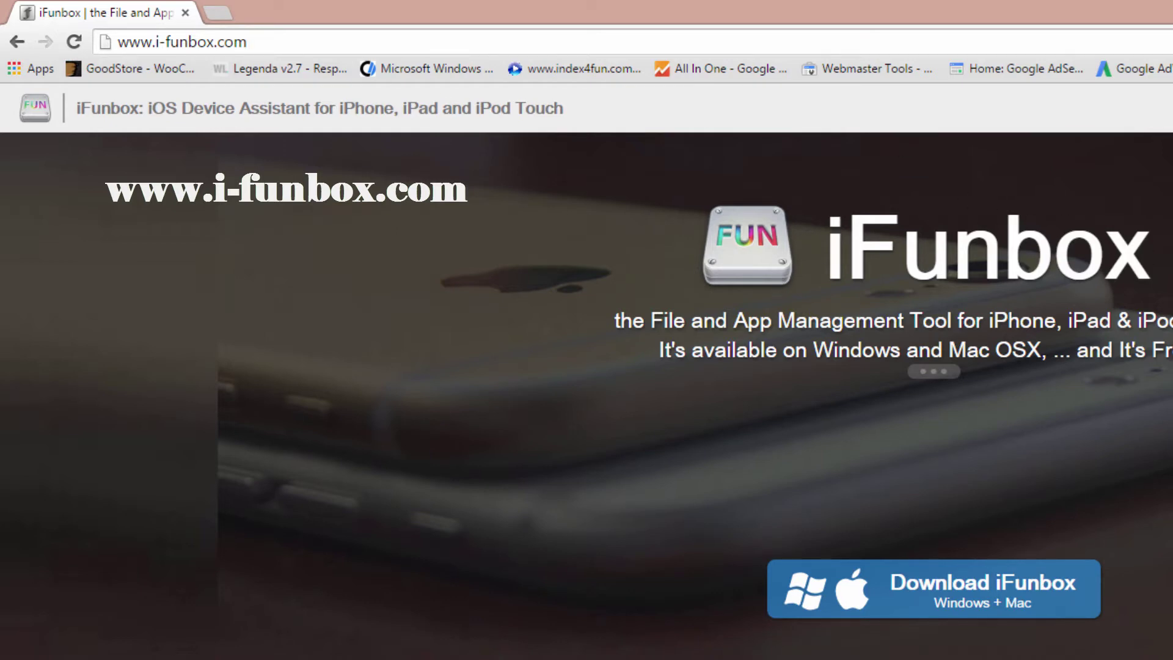
Download the iFunbox v2.95 Windows installer, ifunbox_setup.exe, and save it to the Desktop.
scroll(587, 391, down, 4)
scroll(784, 344, up, 4)
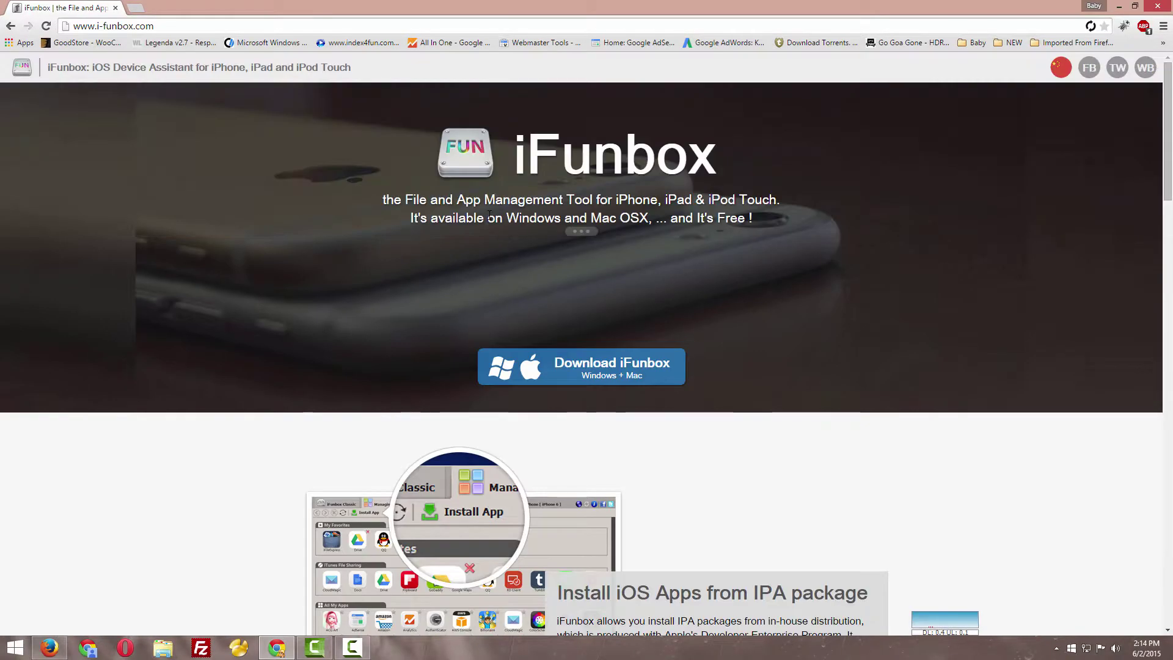
scroll(572, 230, down, 3)
click(564, 193)
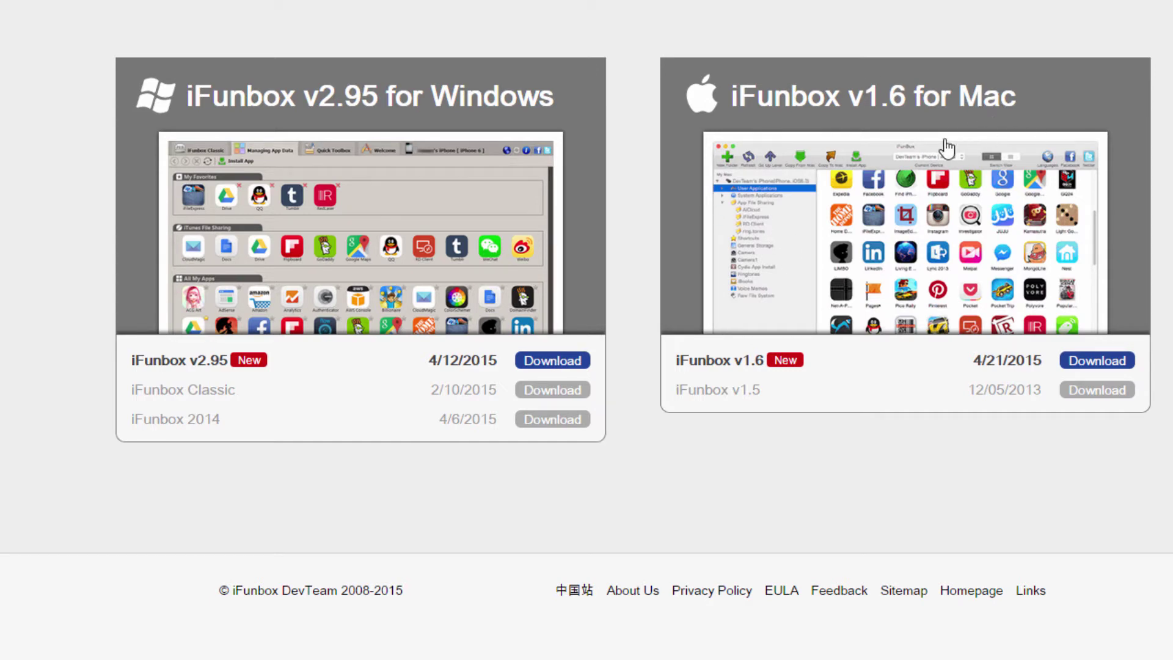
click(552, 361)
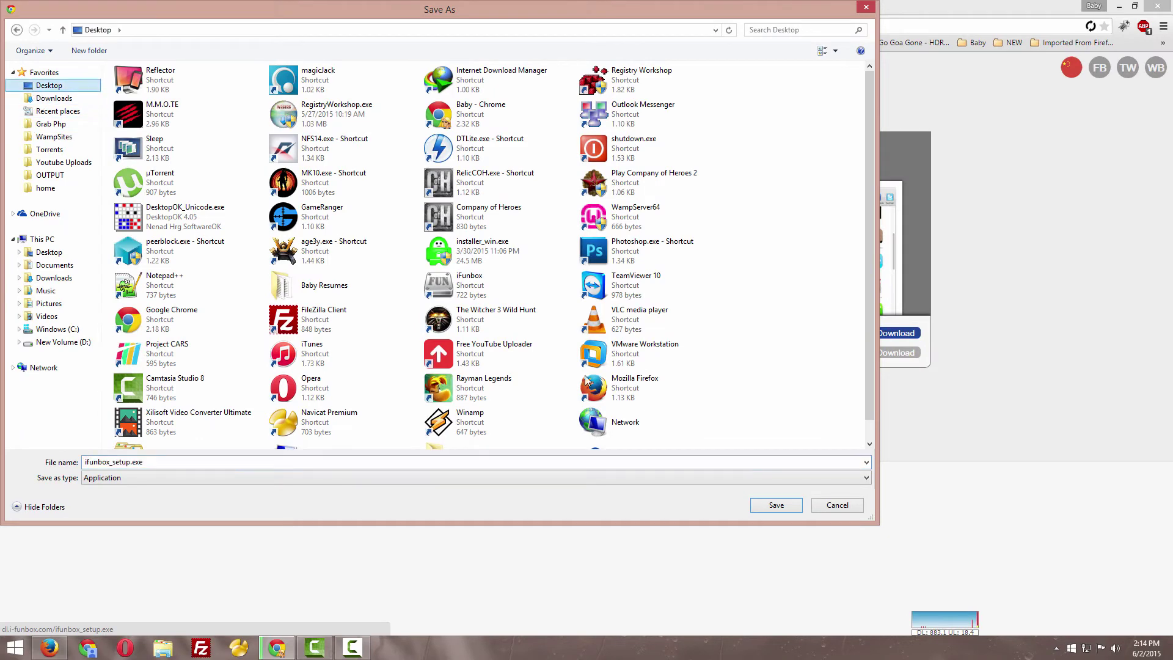
click(777, 505)
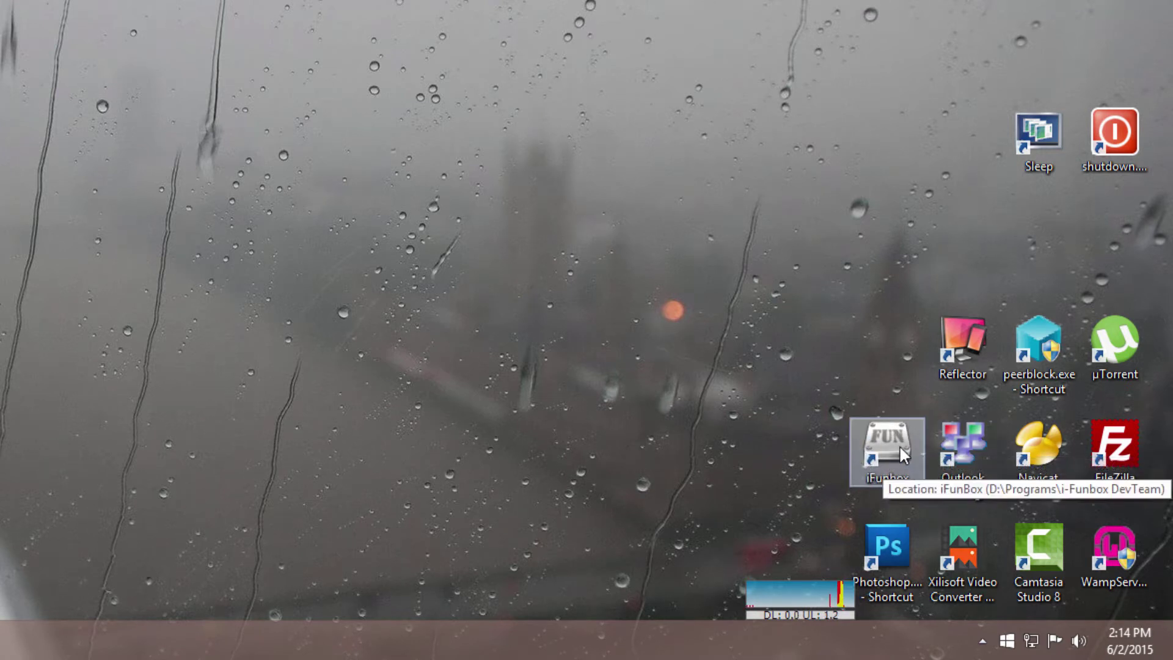
Launch iFunbox from its desktop shortcut so the Welcome page shows the iPhone 5S.
double_click(883, 452)
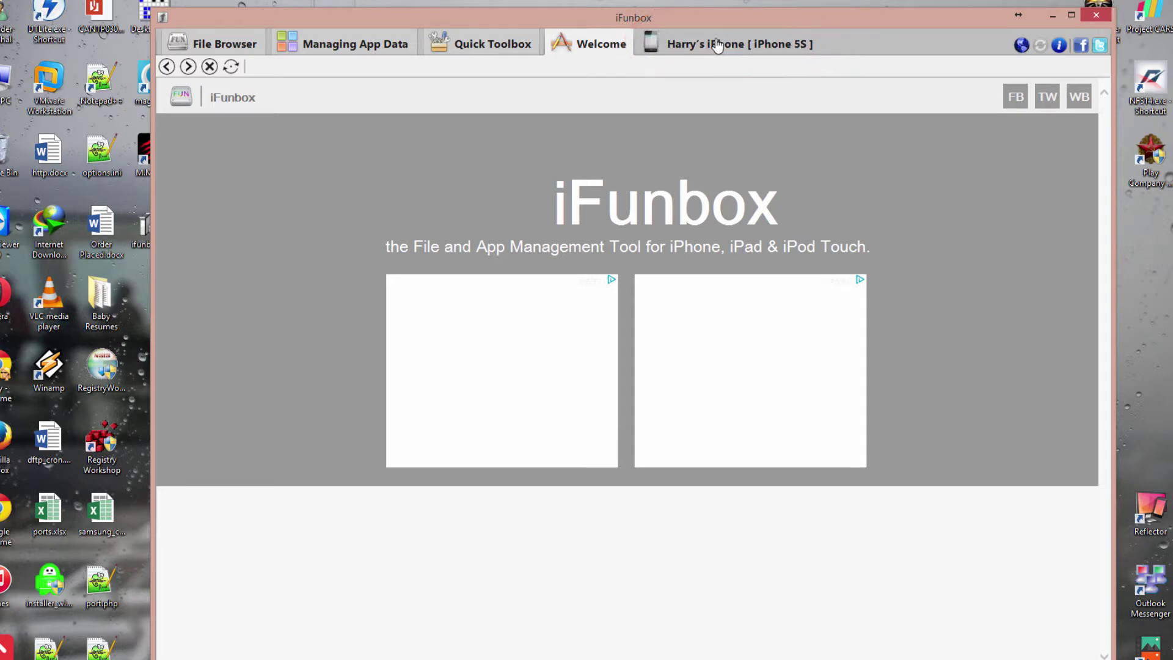
Go from File Browser through Managing App Data to the Quick Toolbox page.
click(252, 53)
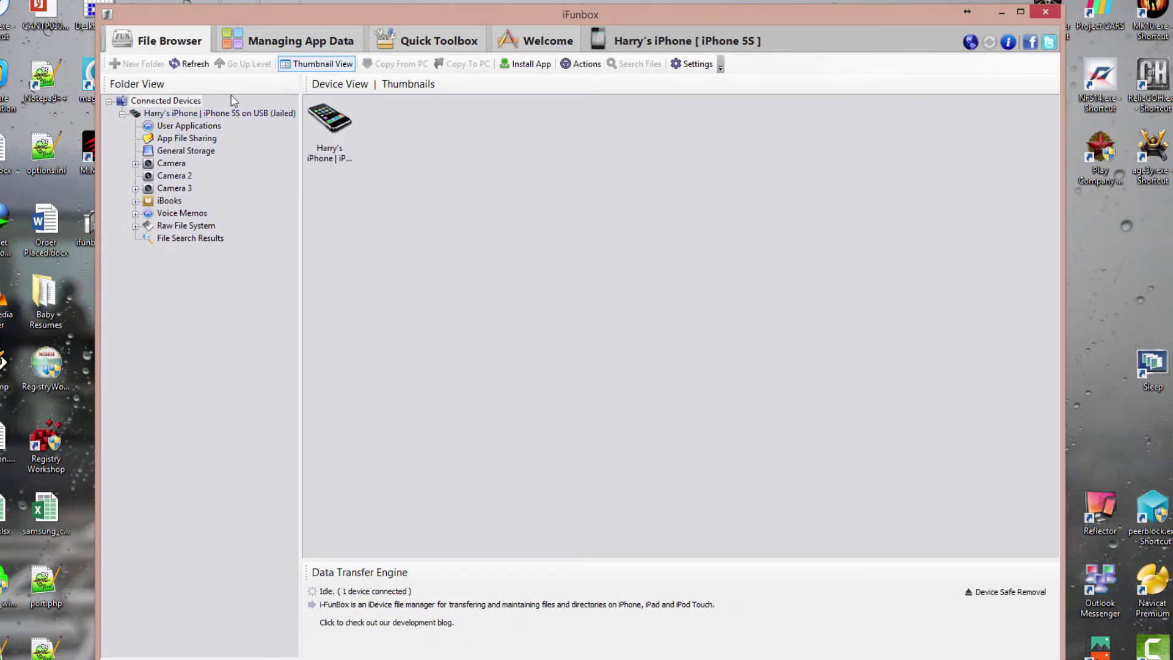
click(268, 44)
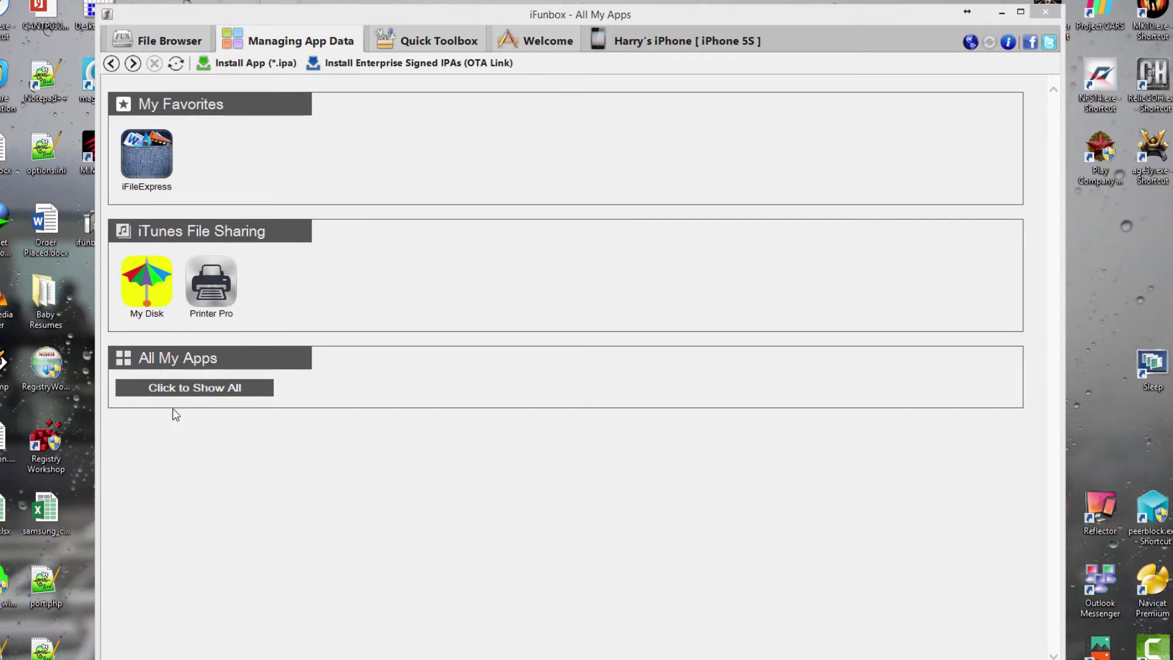
click(414, 48)
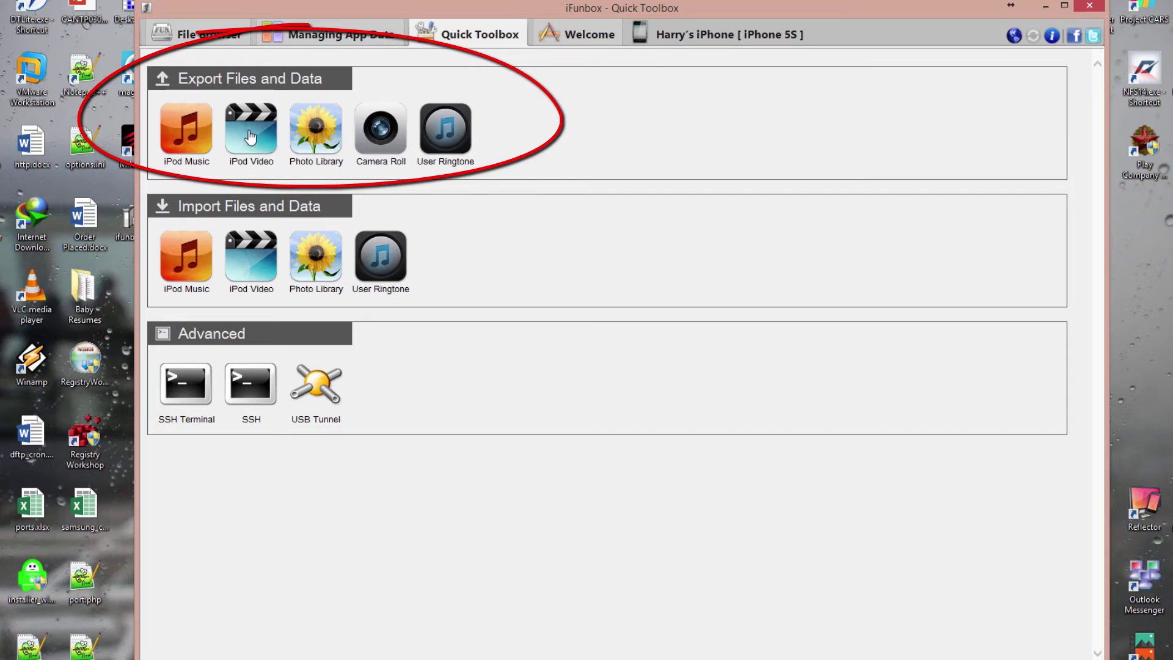
Start the iPod Music export and pick the Desktop as its destination.
click(195, 138)
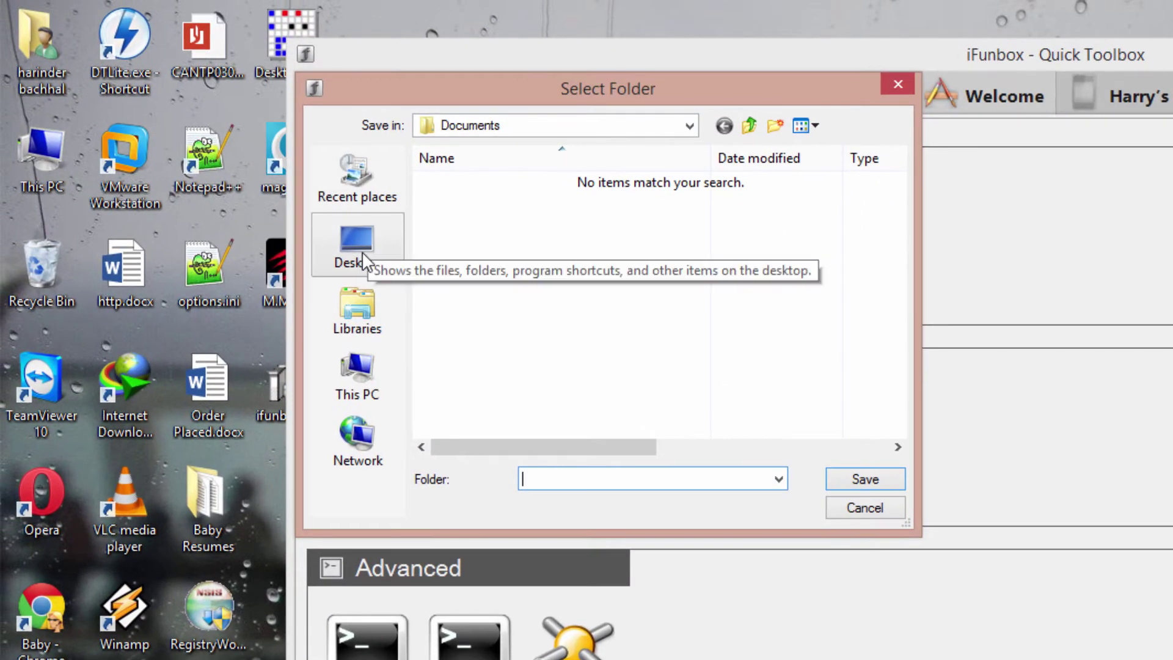
click(361, 248)
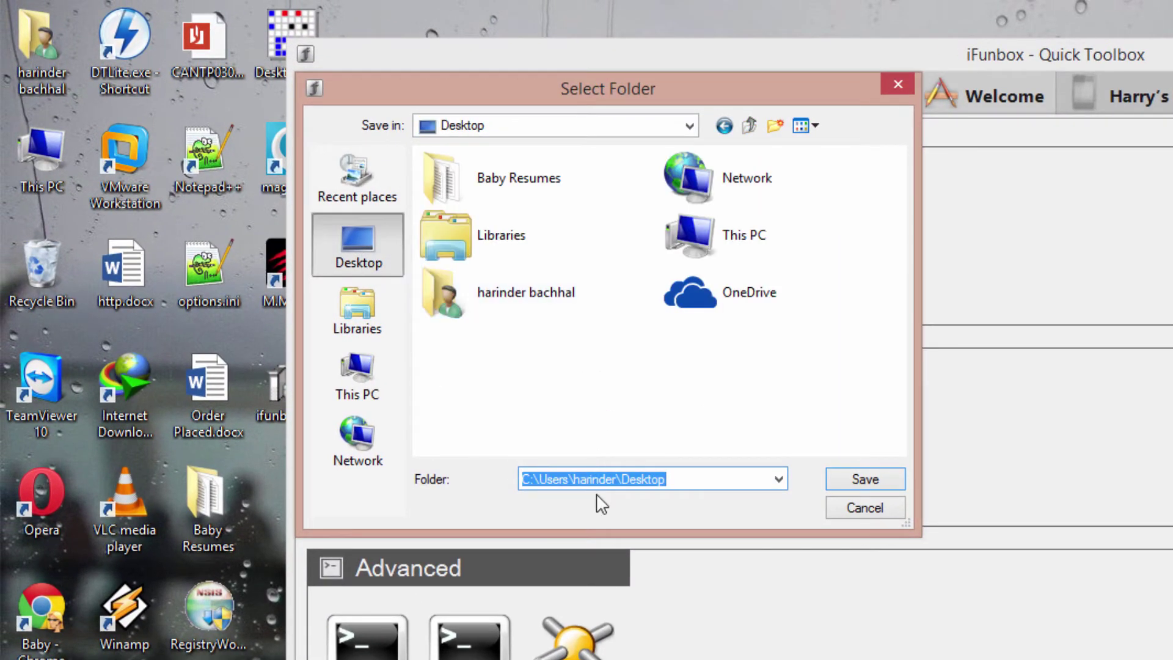
click(711, 486)
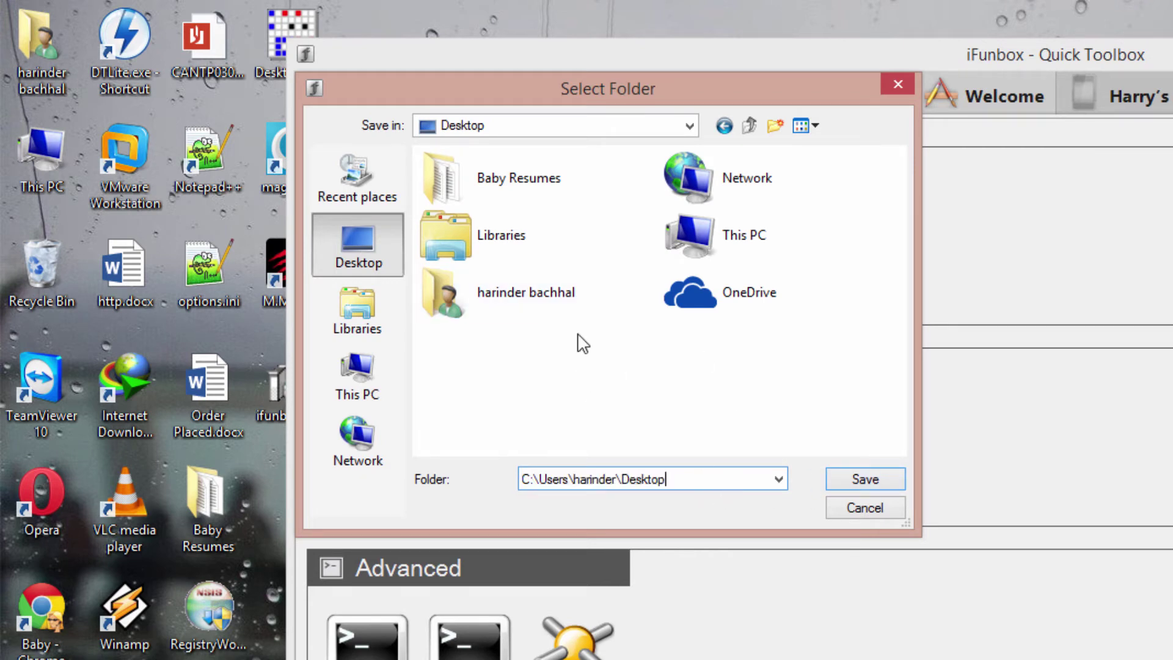
Create a new Desktop folder named 'test' and export the music into it.
right_click(536, 346)
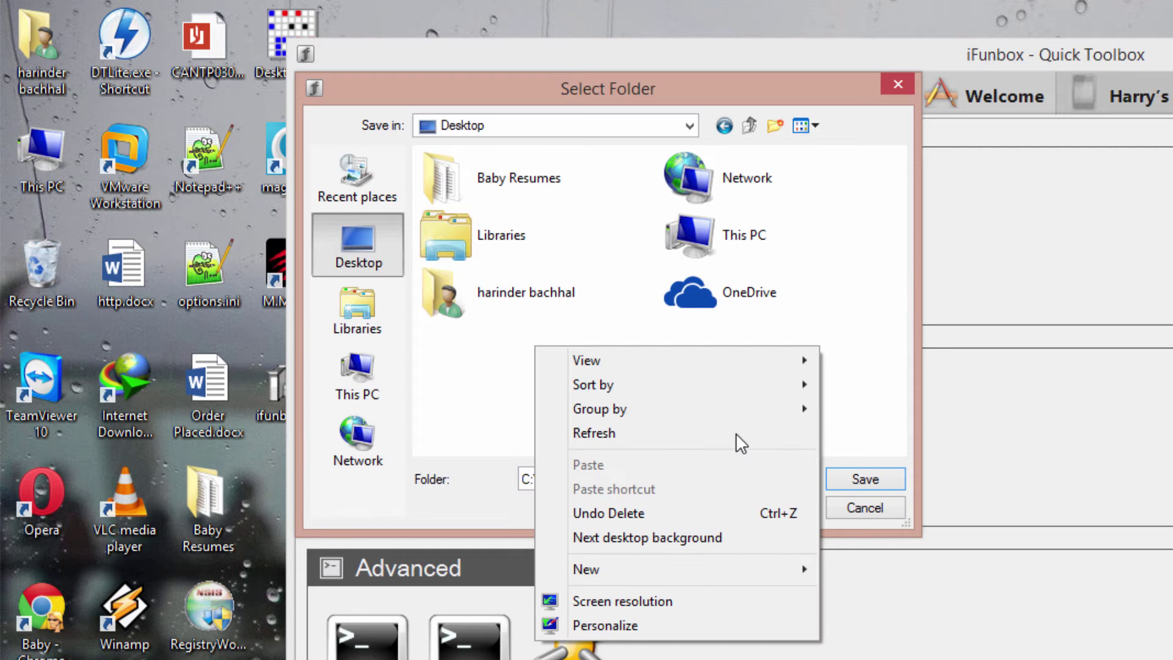
mouse_move(752, 571)
click(860, 563)
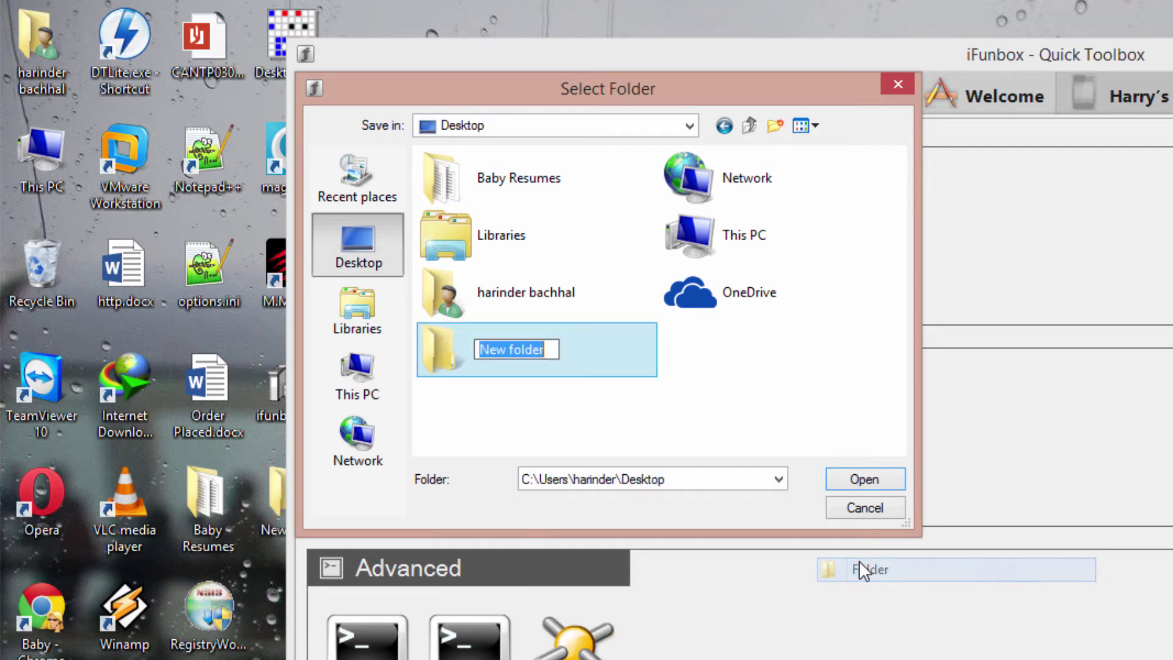
text(ttes)
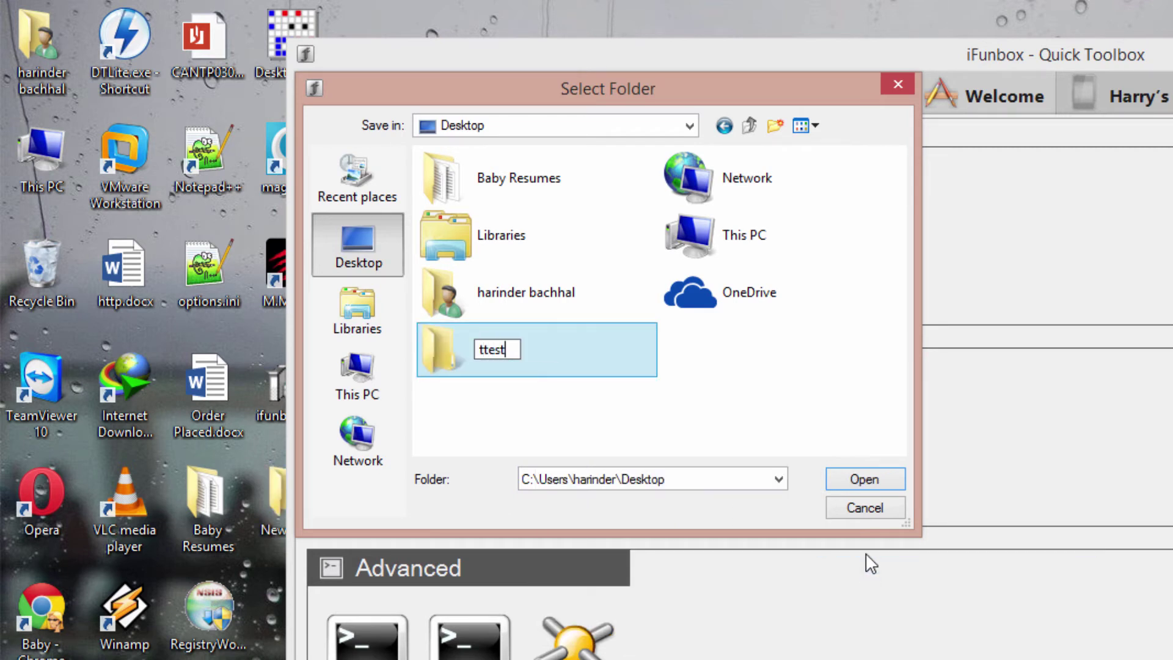
text(t)
click(488, 348)
key(BackSpace)
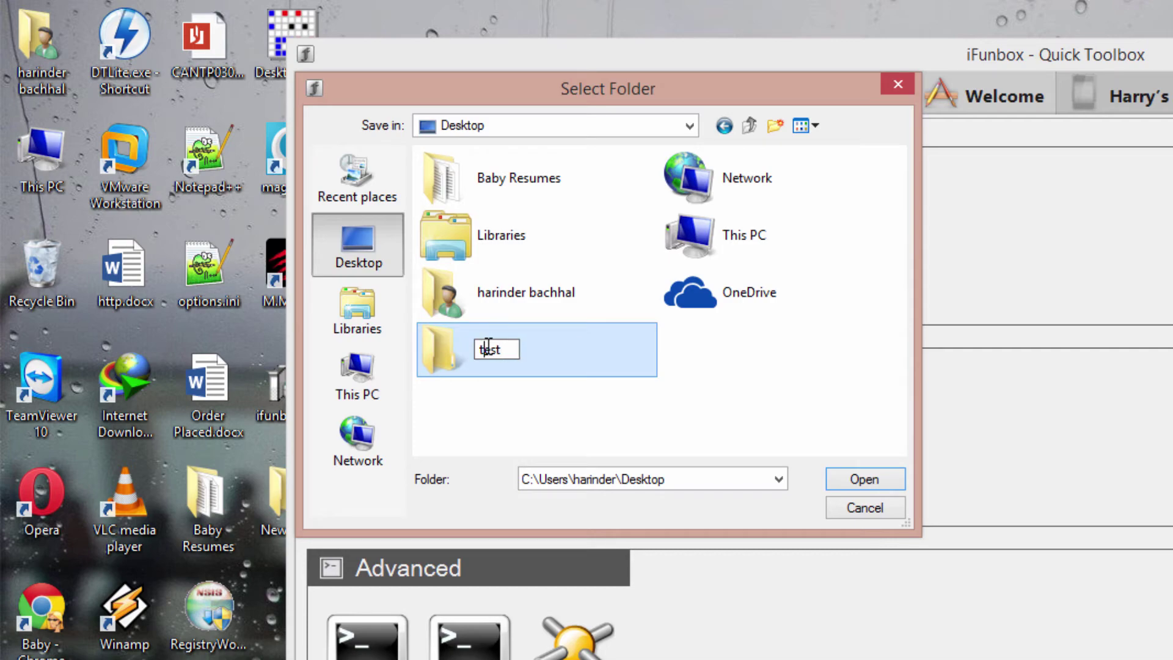
click(451, 350)
double_click(449, 353)
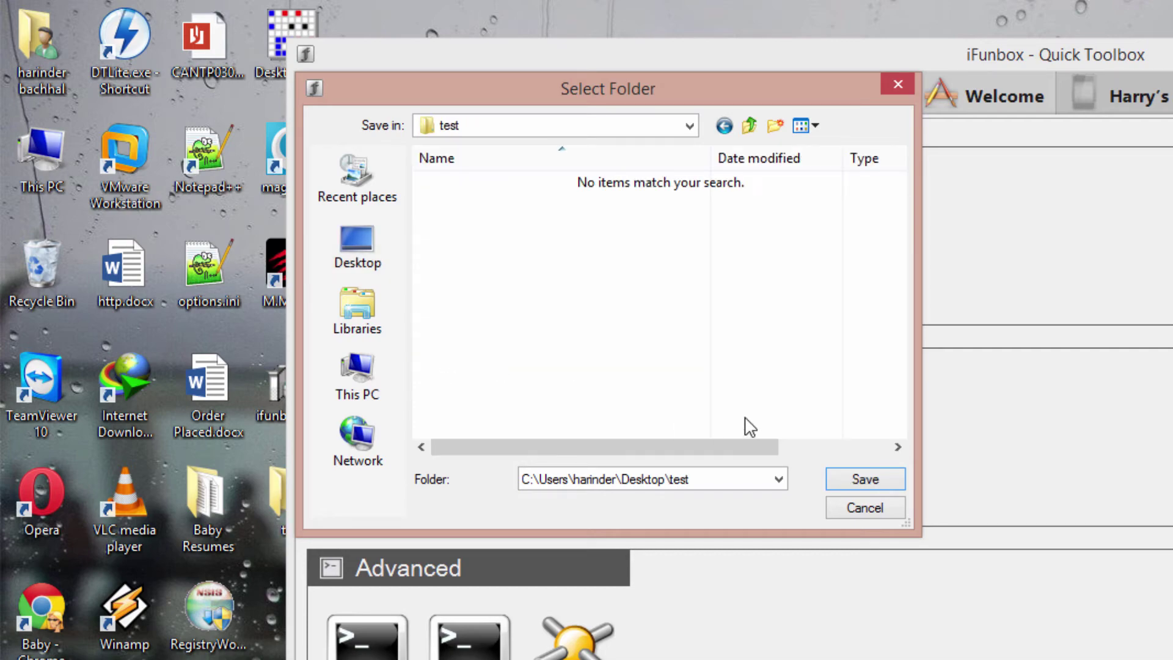
click(867, 479)
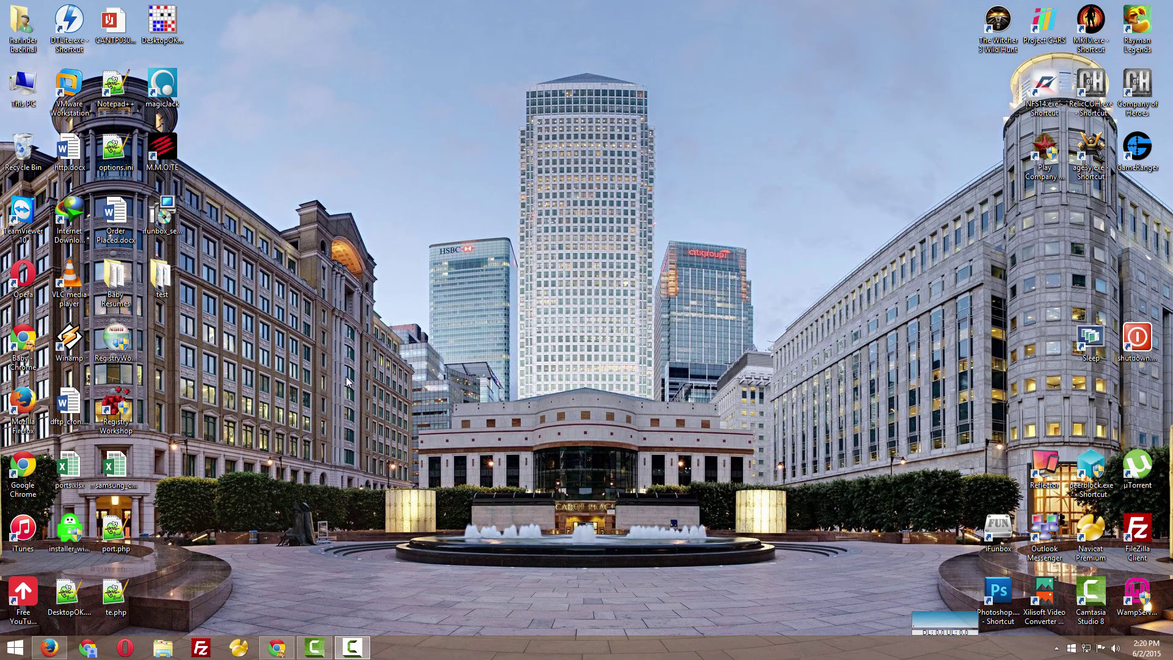
Open the test folder and browse the exported mp3 files.
double_click(161, 278)
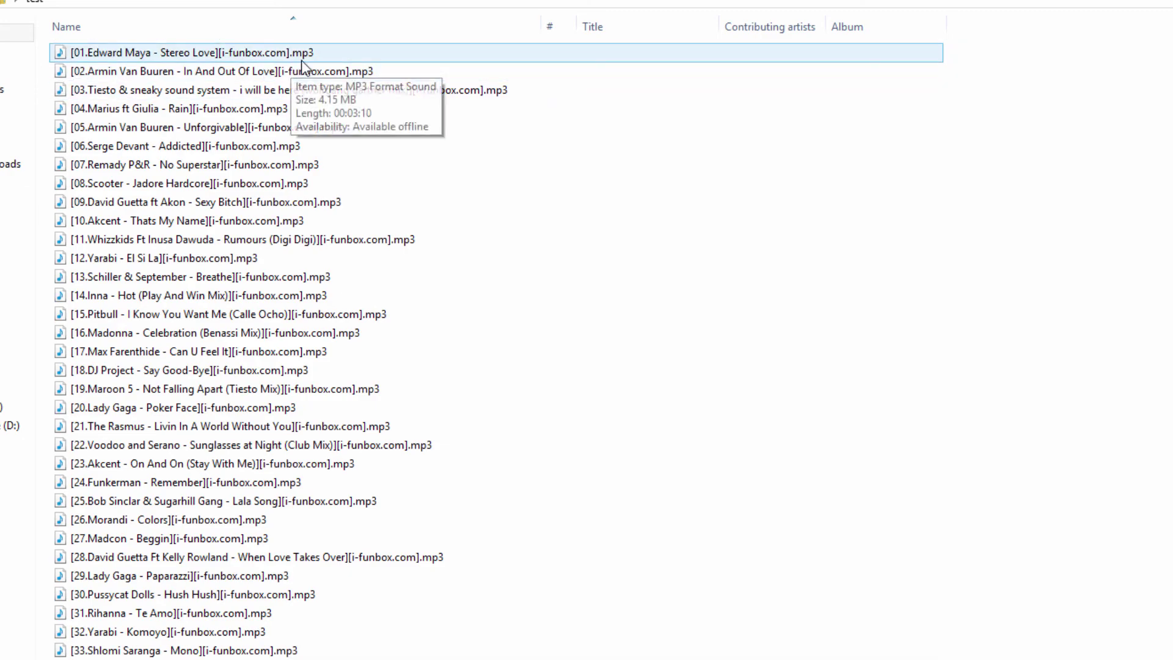
scroll(375, 359, down, 20)
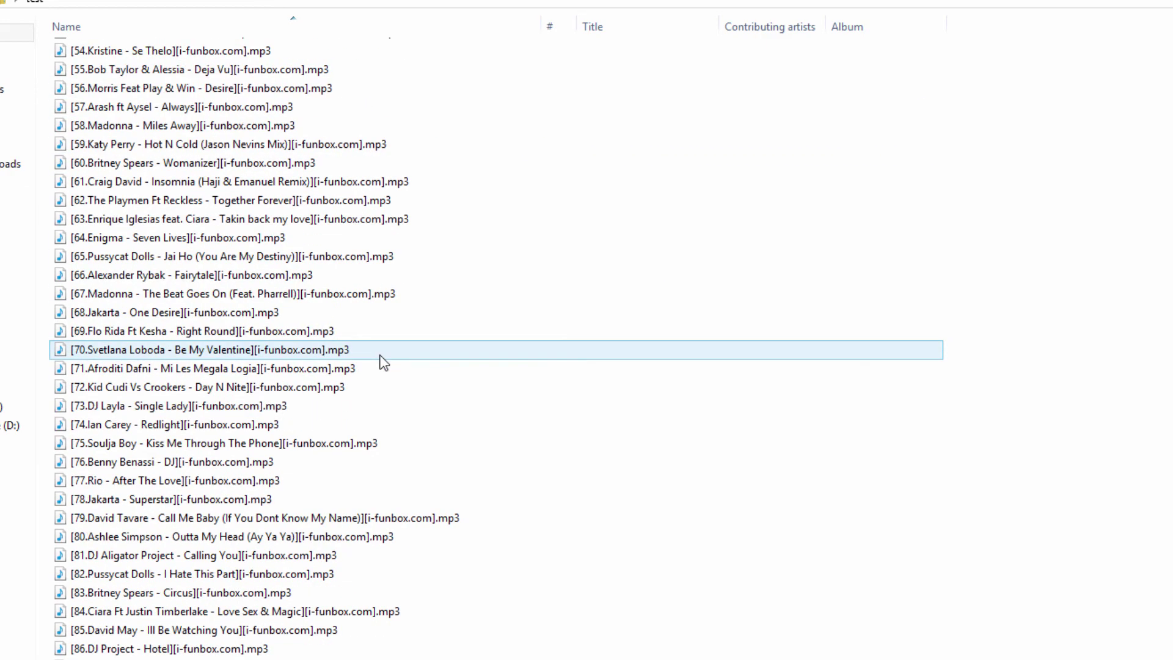
scroll(379, 357, down, 10)
scroll(380, 354, up, 20)
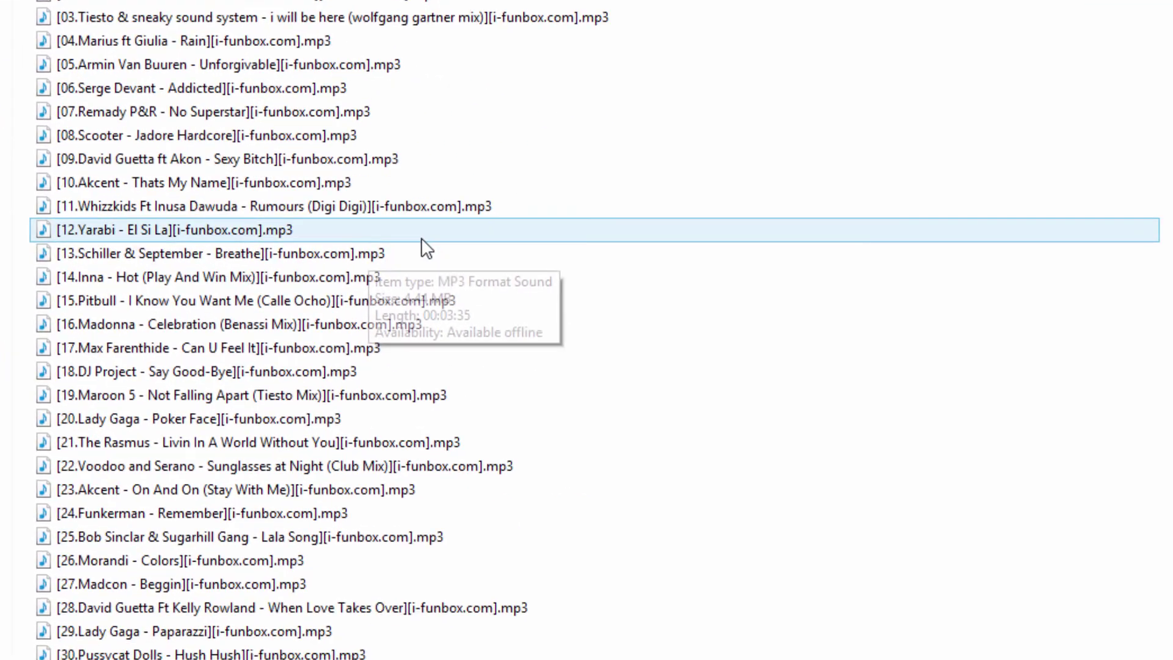
Rename track 11's file, deleting the '[i-funbox.com]' tag from its name.
right_click(435, 208)
click(526, 574)
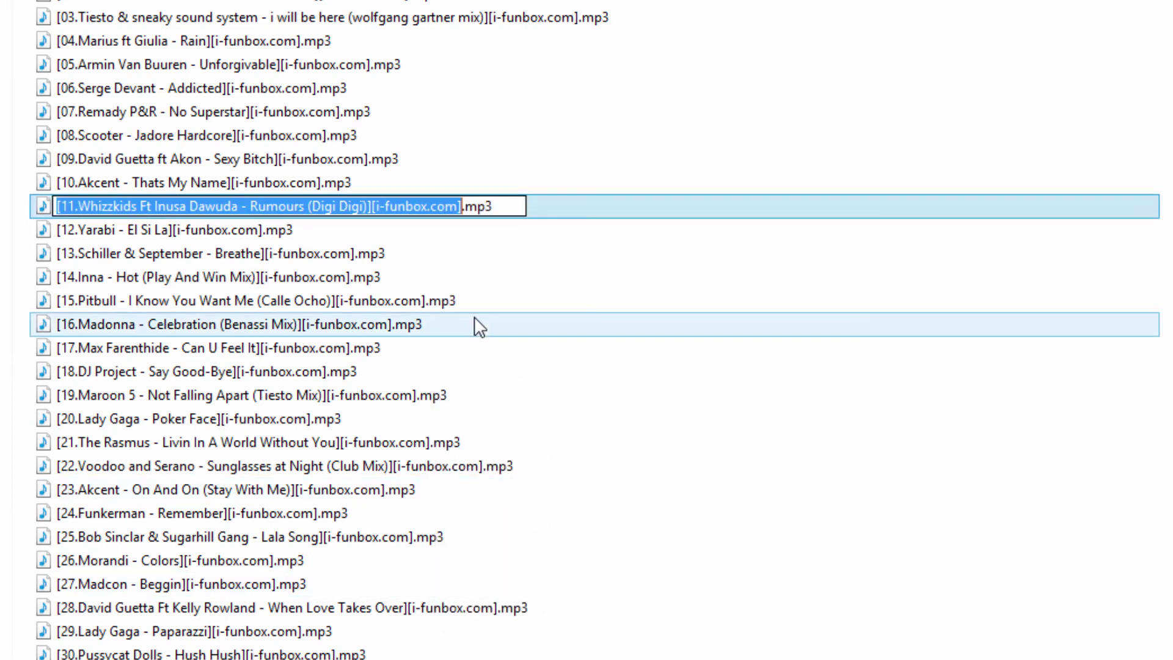
click(465, 206)
key(BackSpace)
key(BackSpace)
key(BackSpace)
key(BackSpace)
key(BackSpace)
key(BackSpace)
key(BackSpace)
key(BackSpace)
key(BackSpace)
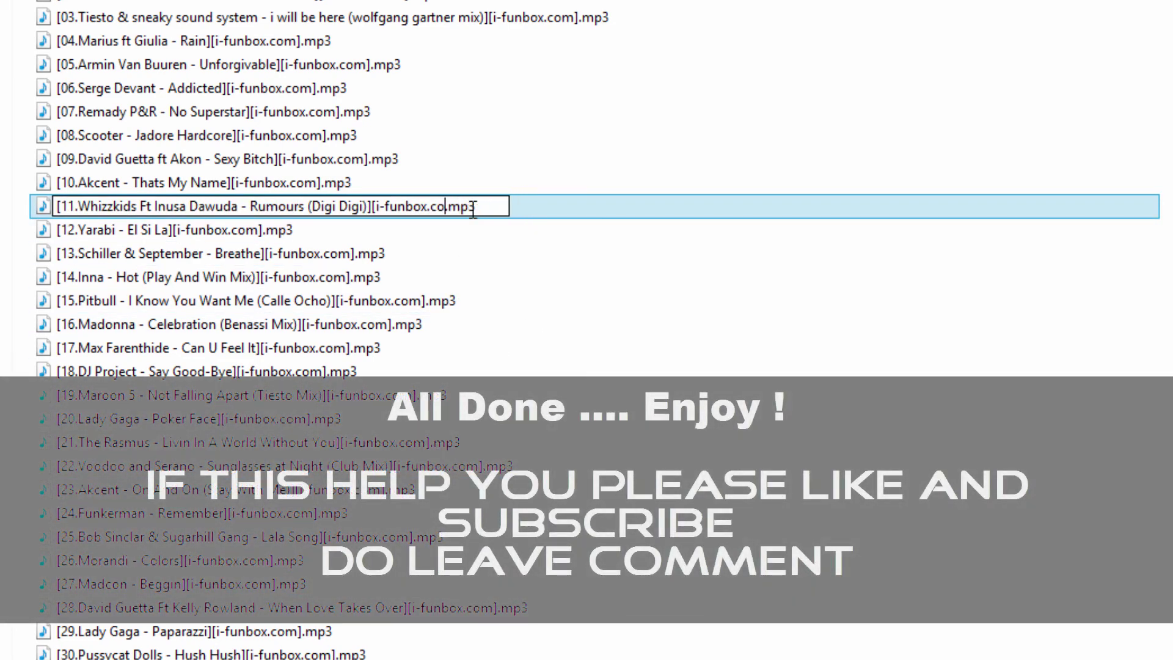
key(BackSpace)
key(BackSpace)
key(BackSpace)
key(BackSpace)
key(BackSpace)
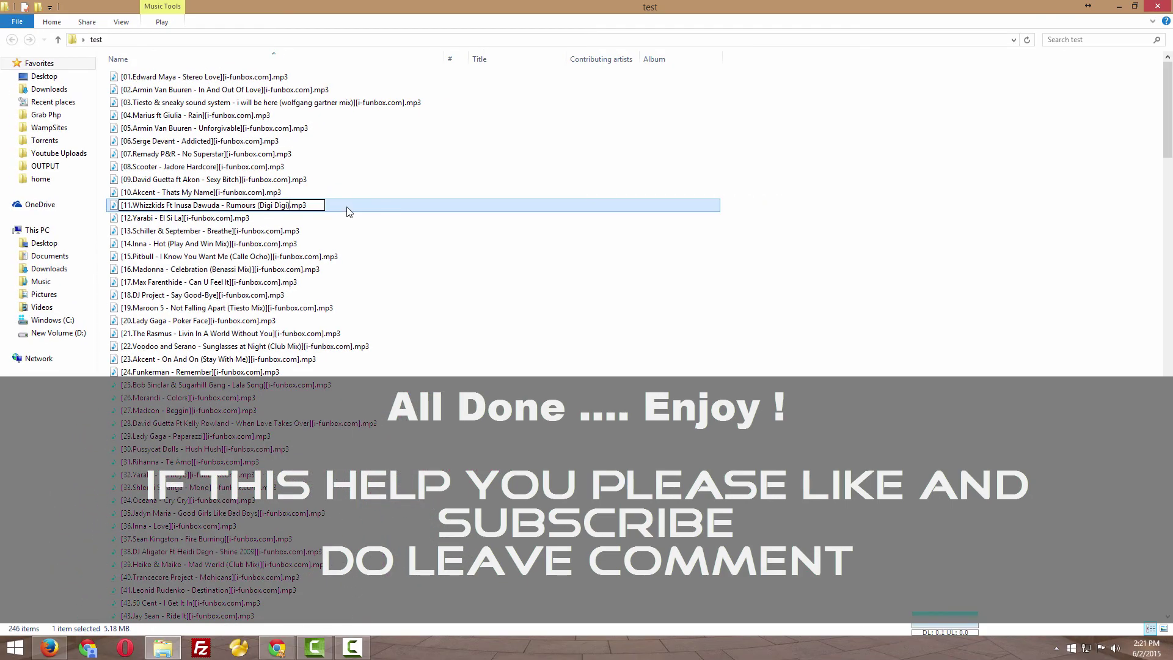
key(Return)
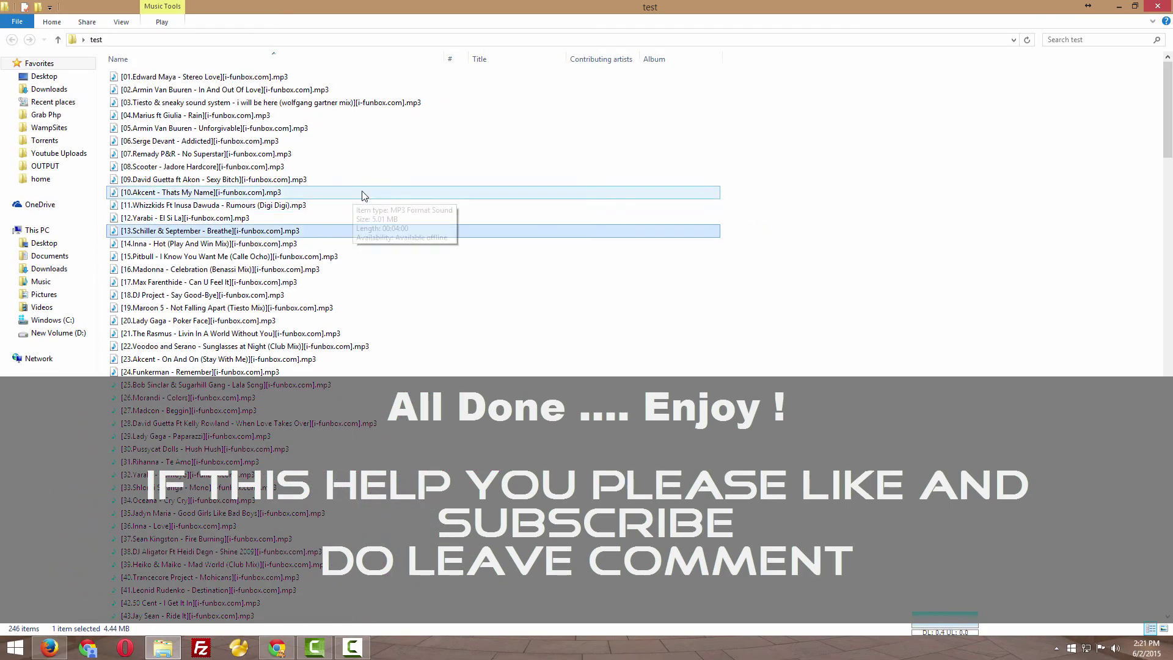